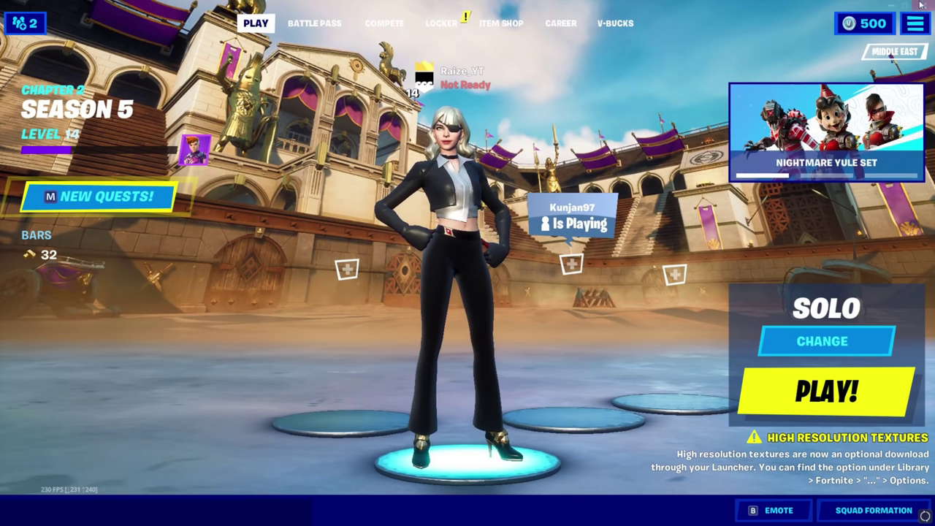
Step: Press Esc in the Fortnite lobby to bring up the game menu
{"action": "key", "text": "Escape"}
Step: Open Video settings and scroll from Graphics Quality to Advanced Graphics, checking the Low preset, Near view distance and Shadows off
{"action": "left_click", "coordinate": [767, 52]}
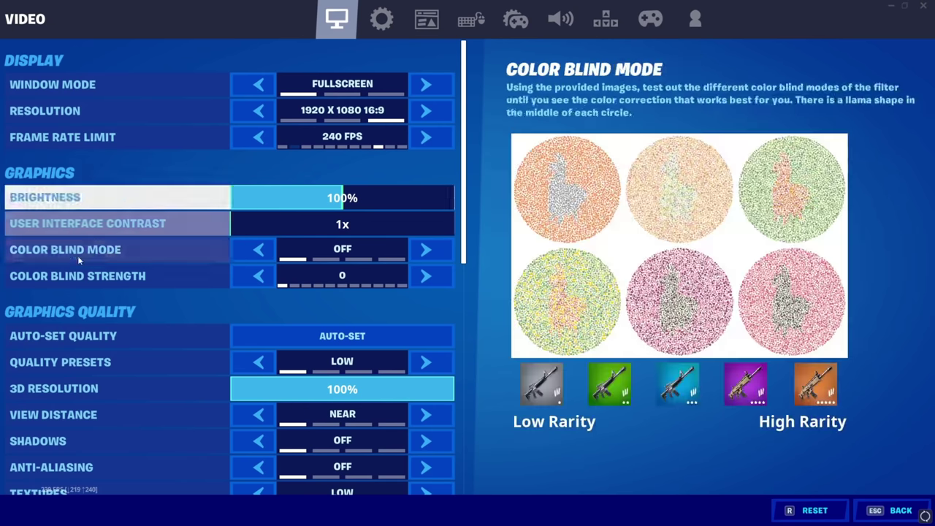
{"action": "scroll", "coordinate": [91, 244], "scroll_direction": "down", "scroll_amount": 1}
{"action": "scroll", "coordinate": [94, 216], "scroll_direction": "down", "scroll_amount": 1}
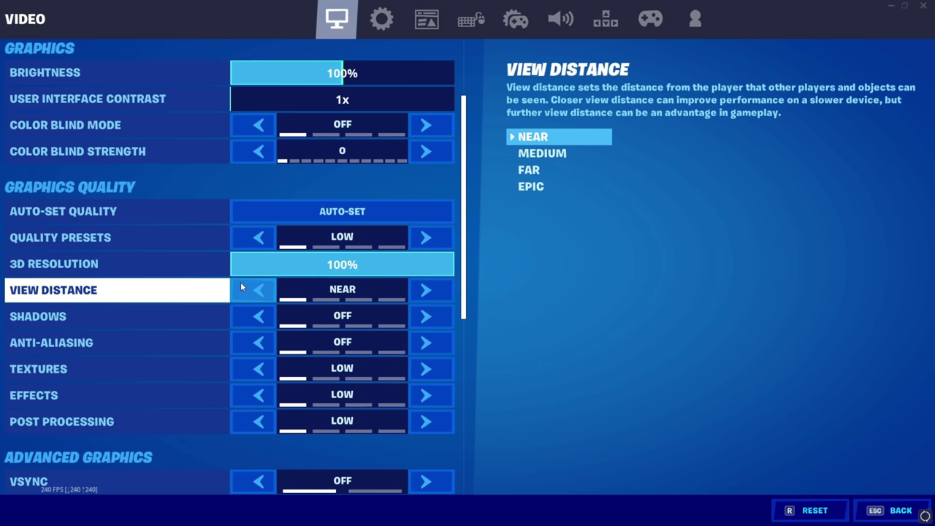
{"action": "scroll", "coordinate": [107, 208], "scroll_direction": "down", "scroll_amount": 3}
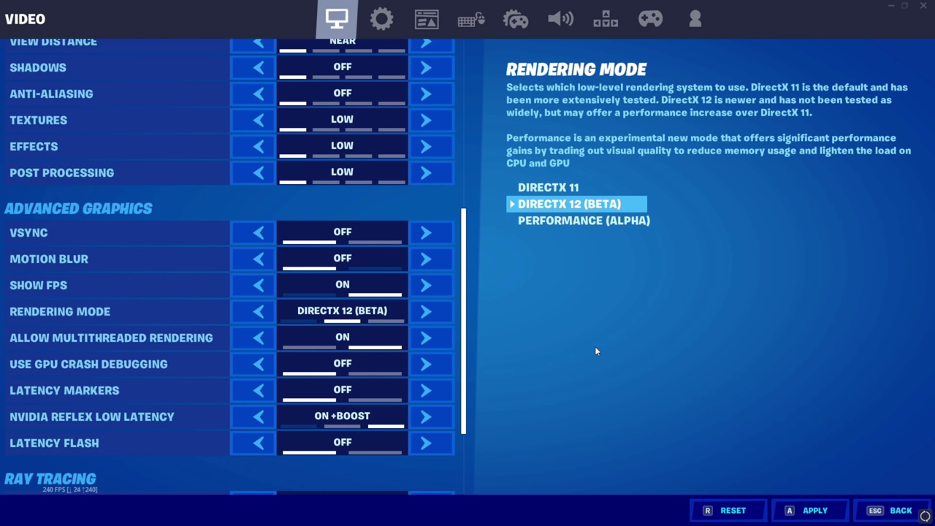
Step: Change Rendering Mode from DirectX 12 (Beta) to Performance (Alpha) and confirm both restart notices
{"action": "left_click", "coordinate": [431, 311]}
{"action": "left_click", "coordinate": [657, 382]}
{"action": "left_click", "coordinate": [656, 380]}
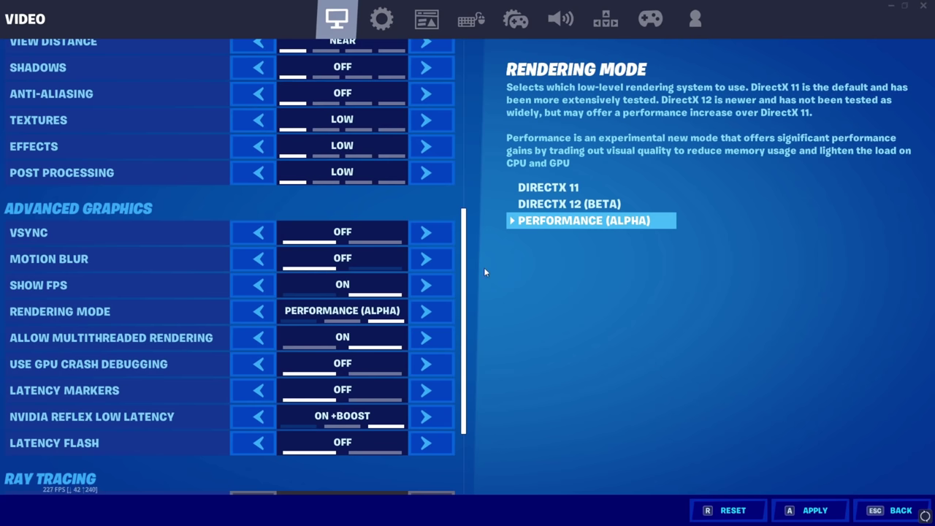
{"action": "left_click_drag", "start_coordinate": [465, 254], "coordinate": [469, 316]}
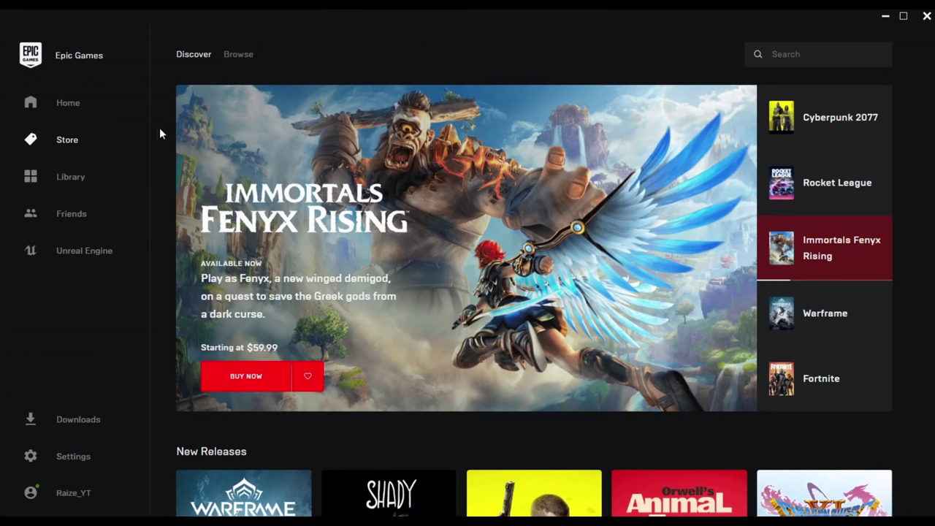
Step: Apply Fortnite's installation options in the Library with High Resolution Textures left unchecked
{"action": "left_click", "coordinate": [65, 178]}
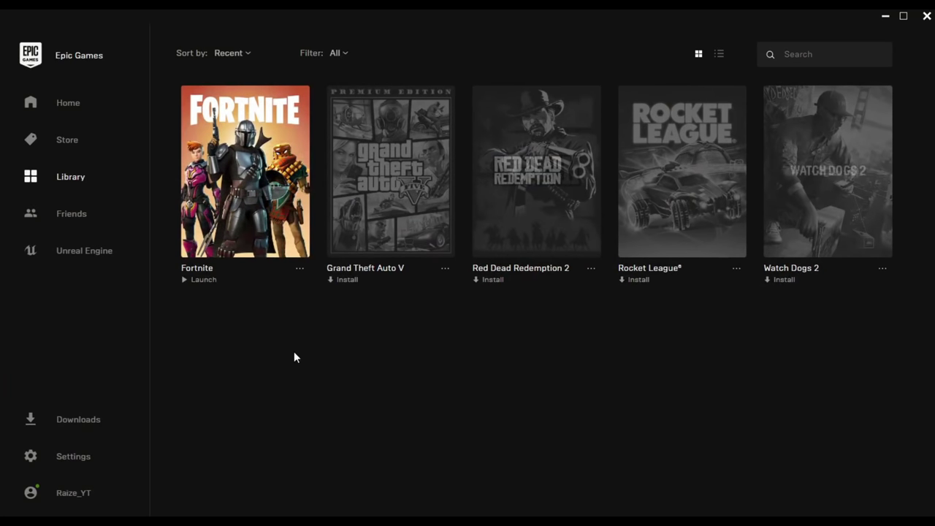
{"action": "left_click", "coordinate": [299, 269]}
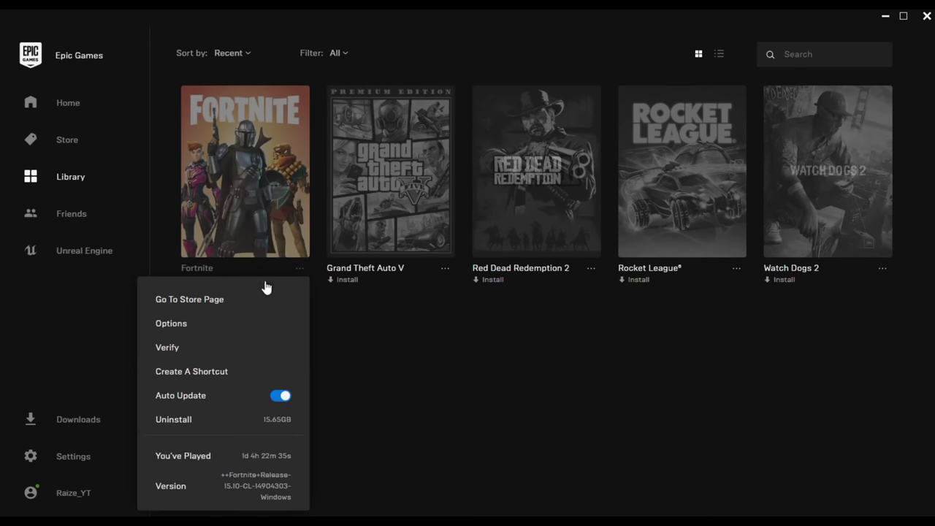
{"action": "left_click", "coordinate": [168, 325]}
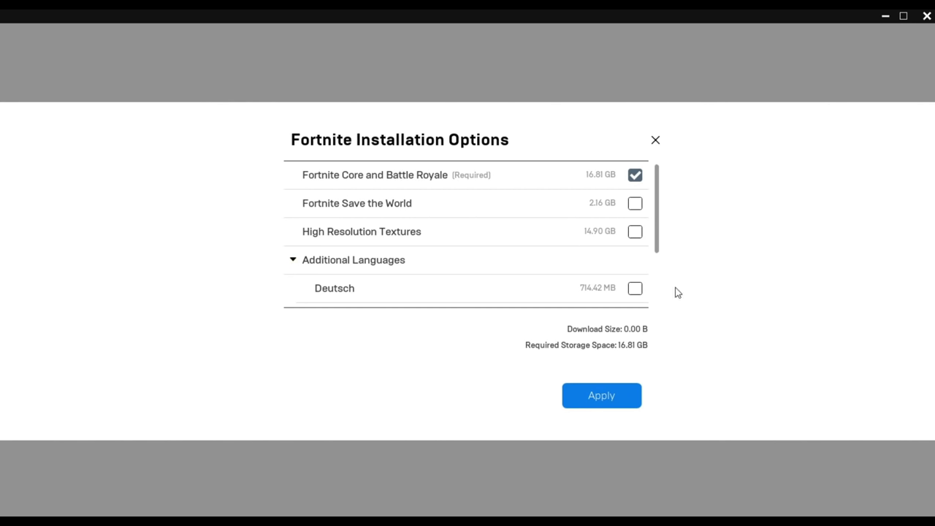
{"action": "left_click", "coordinate": [601, 400]}
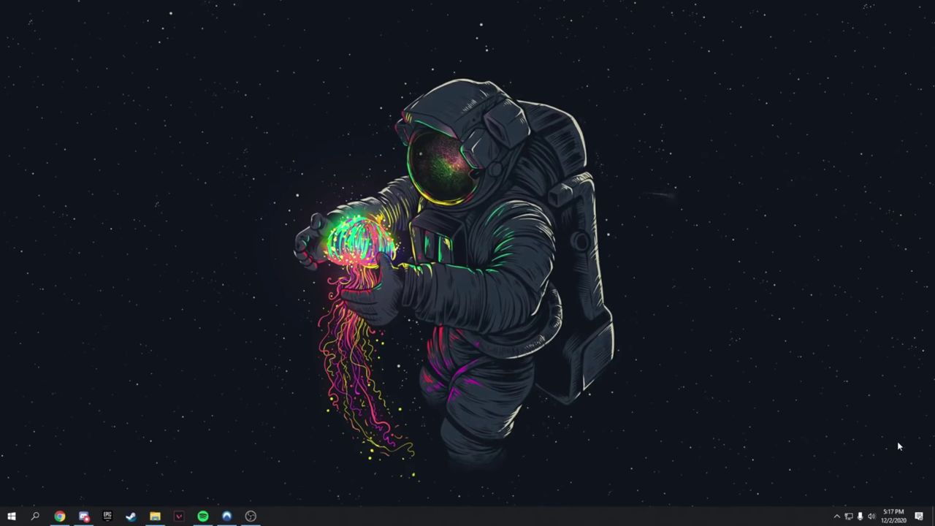
Step: Launch GeForce Experience, check the Drivers tab for the latest driver, and review its settings
{"action": "key", "text": "super"}
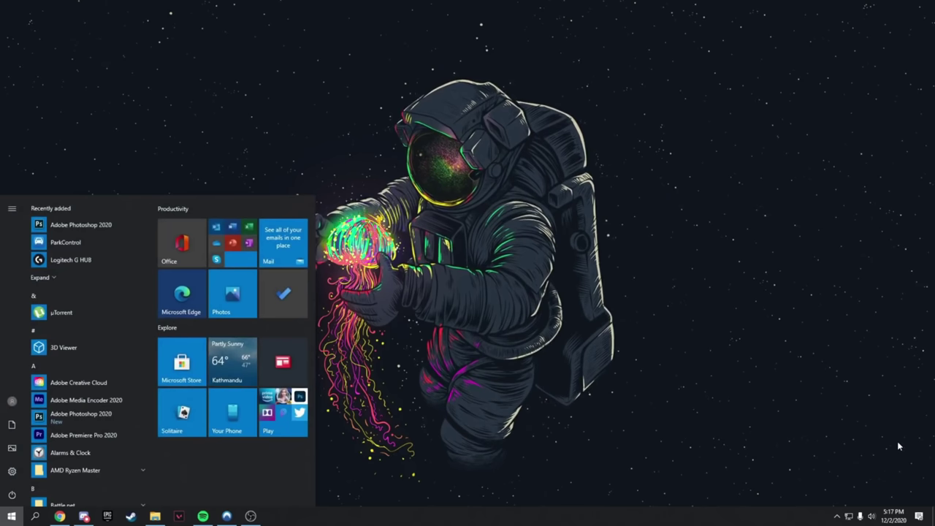
{"action": "type", "text": "gefo"}
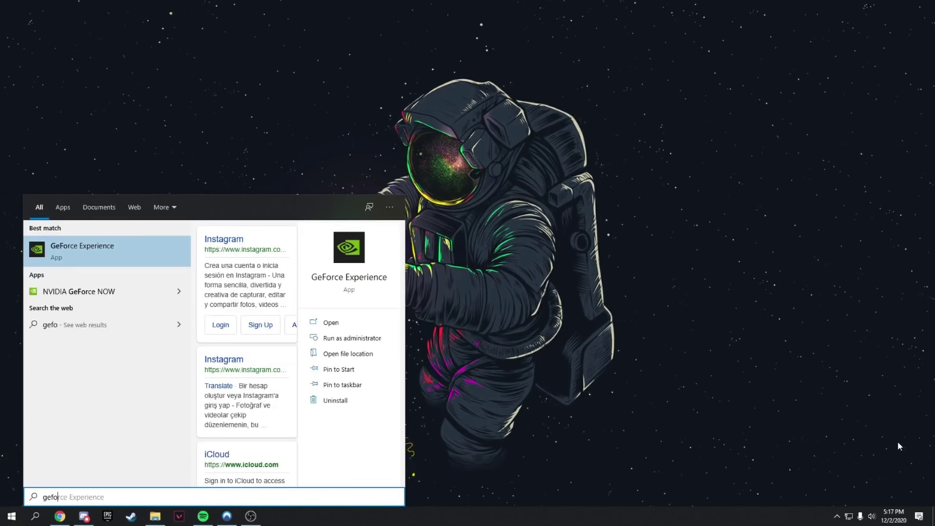
{"action": "key", "text": "Return"}
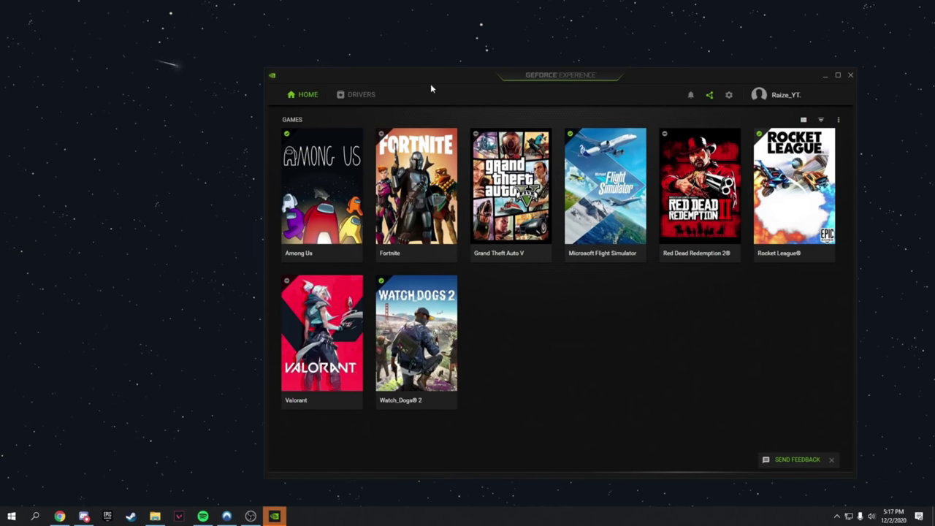
{"action": "left_click", "coordinate": [362, 96]}
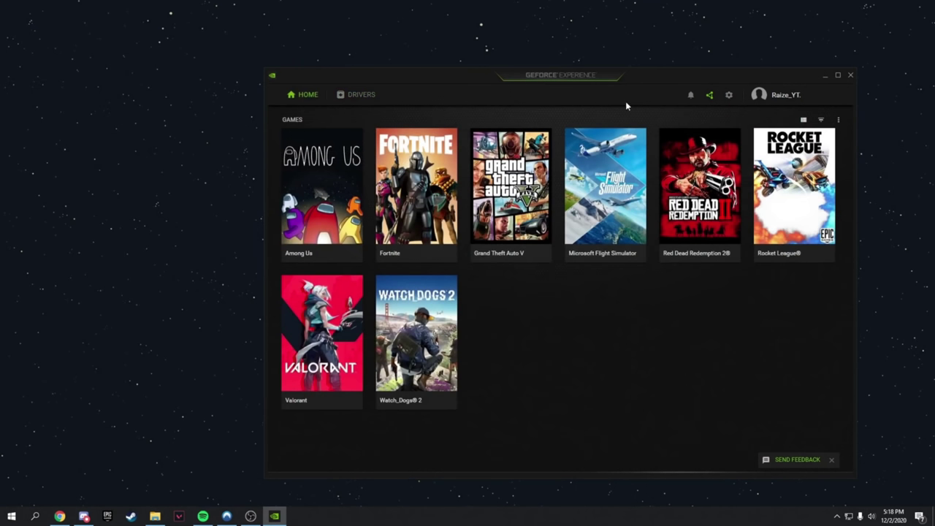
{"action": "left_click", "coordinate": [728, 95]}
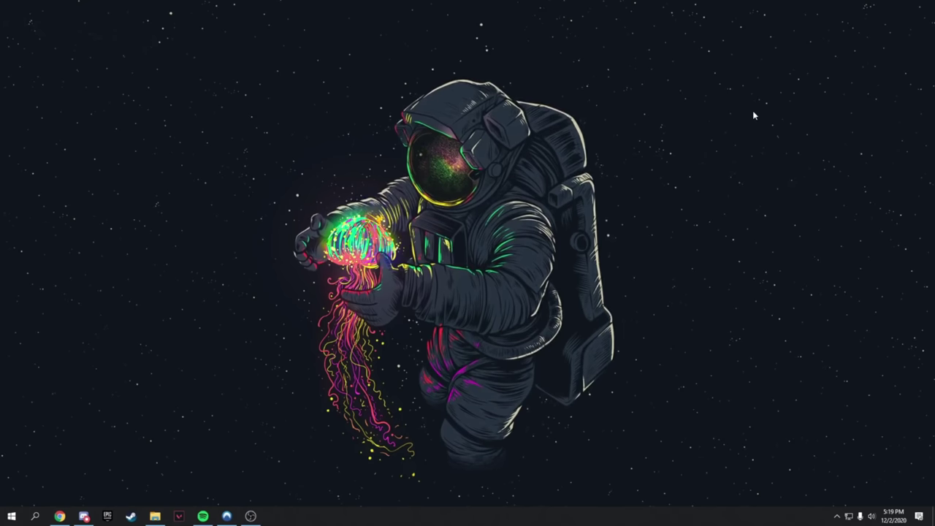
Step: Search 'edit pow' to reach Power Options and confirm Ultimate Performance is the selected plan
{"action": "key", "text": "super+s"}
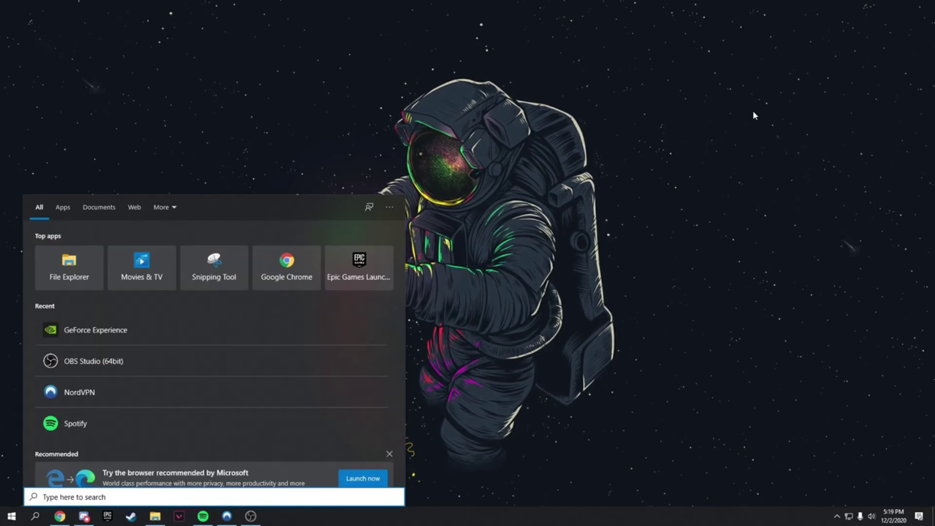
{"action": "type", "text": "edit pow"}
{"action": "key", "text": "Return"}
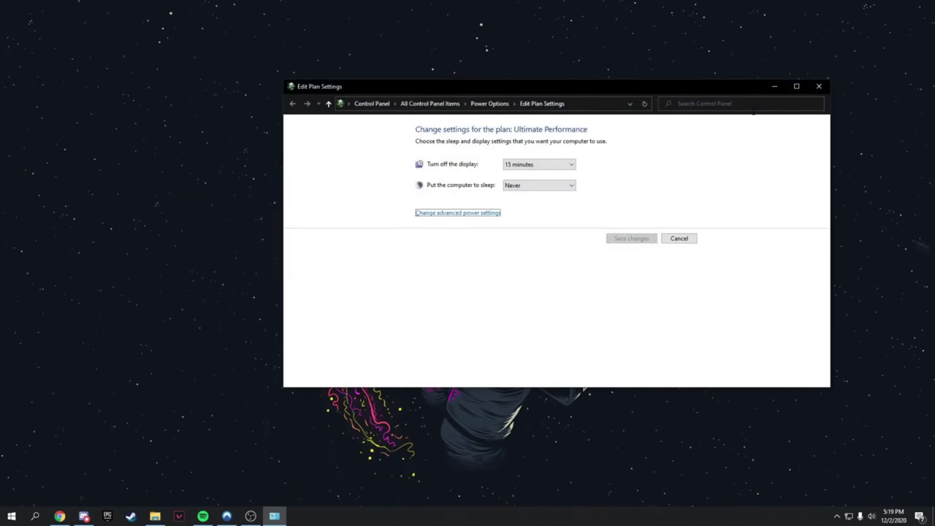
{"action": "left_click", "coordinate": [489, 105]}
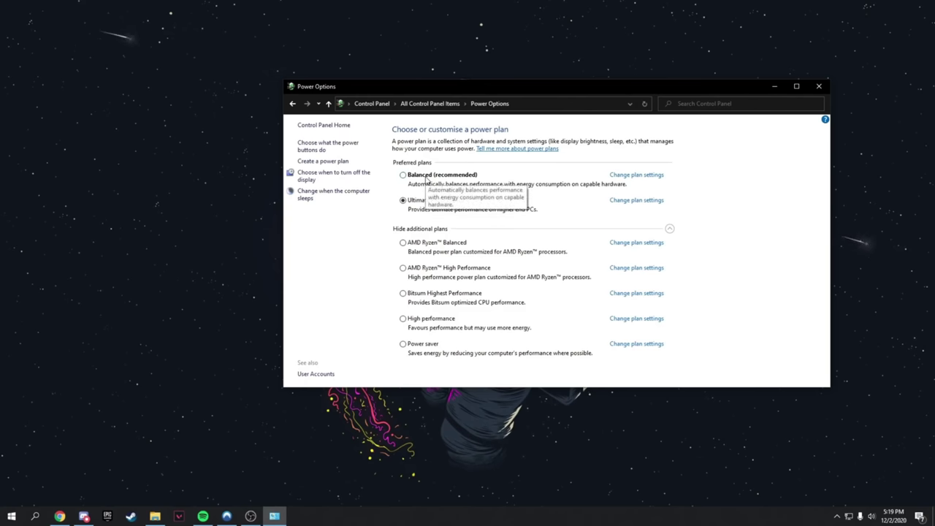
{"action": "left_click", "coordinate": [818, 86]}
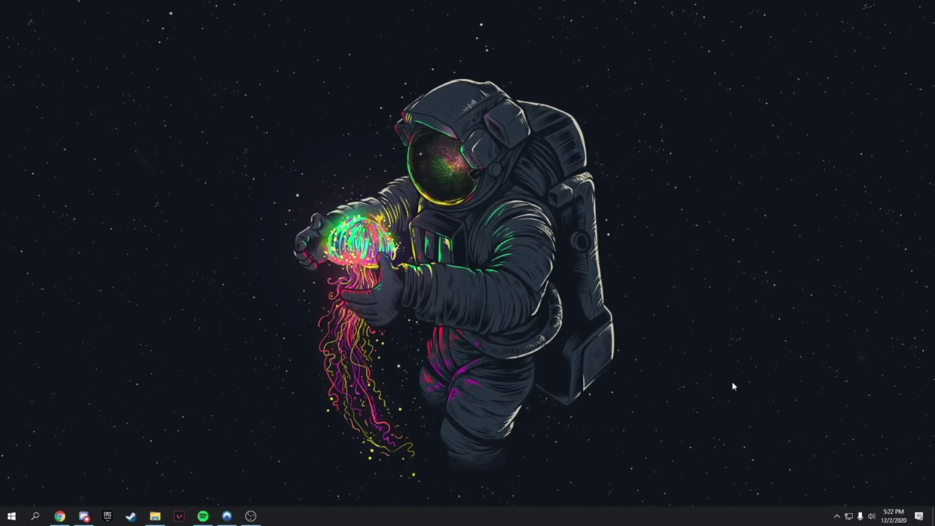
Step: Add FortniteClient-Win64-Shipping from Fortnite\FortniteGame\Binaries\Win64 to the Graphics settings app list
{"action": "key", "text": "super"}
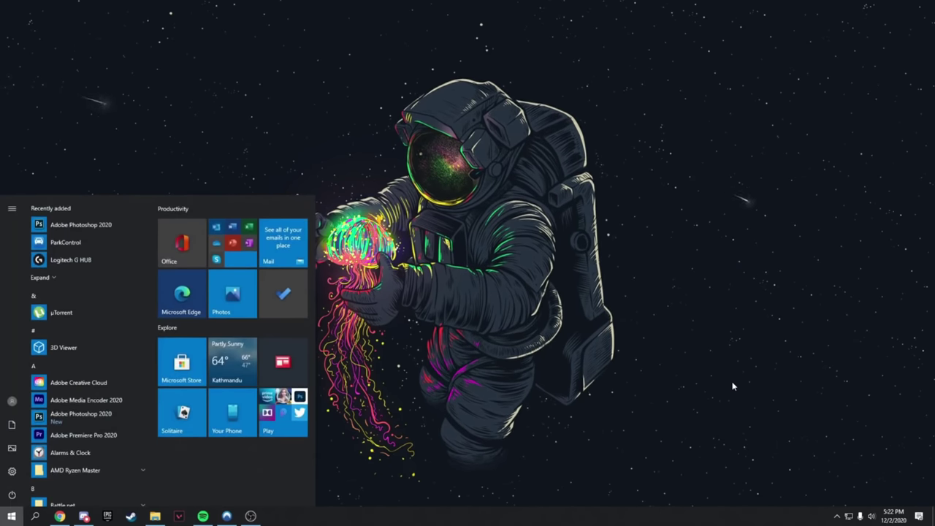
{"action": "type", "text": "grap"}
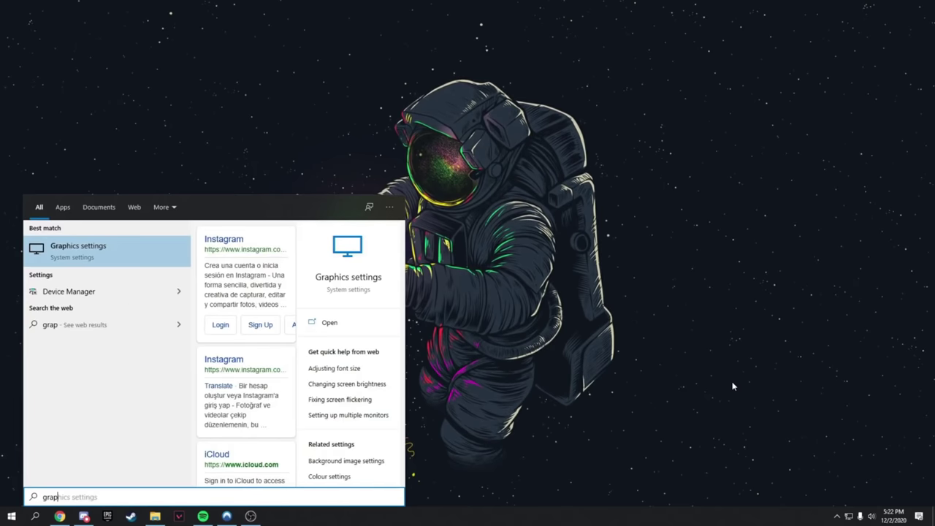
{"action": "key", "text": "Return"}
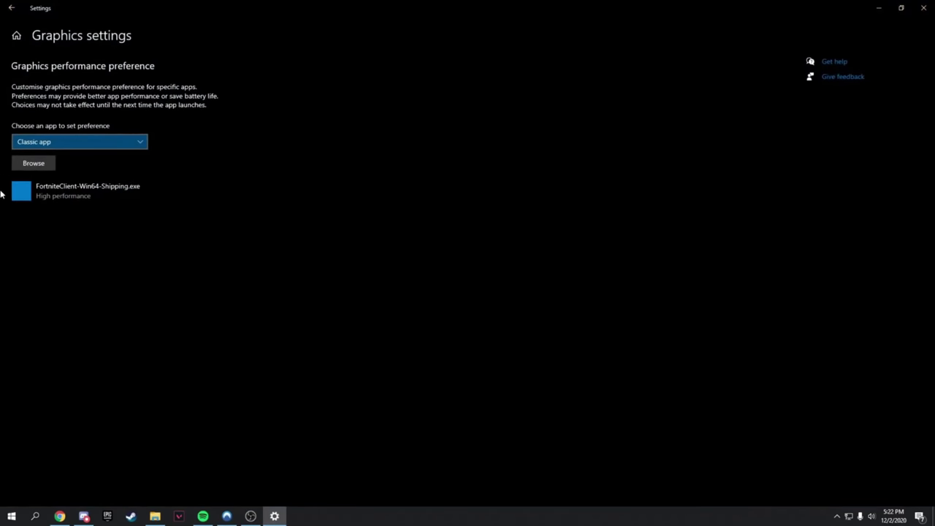
{"action": "left_click", "coordinate": [34, 165]}
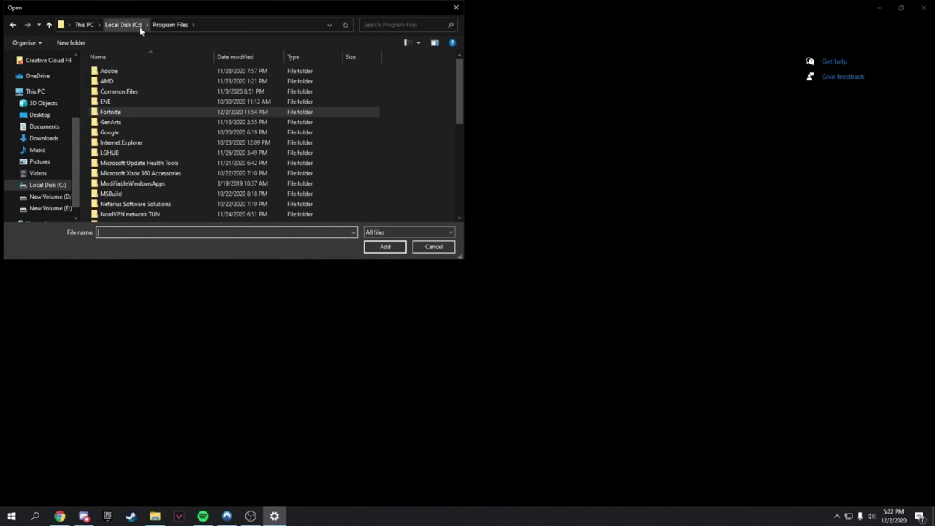
{"action": "left_click", "coordinate": [111, 114]}
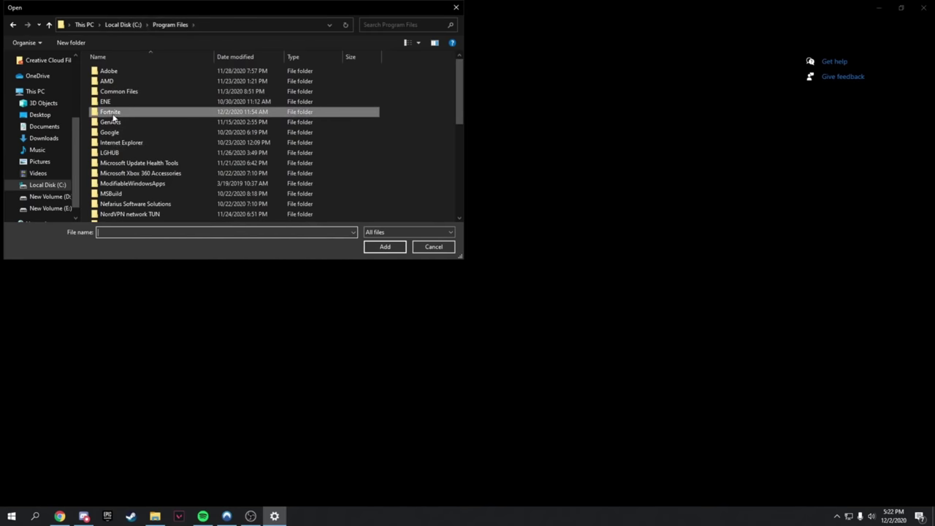
{"action": "double_click", "coordinate": [113, 115]}
{"action": "double_click", "coordinate": [129, 94]}
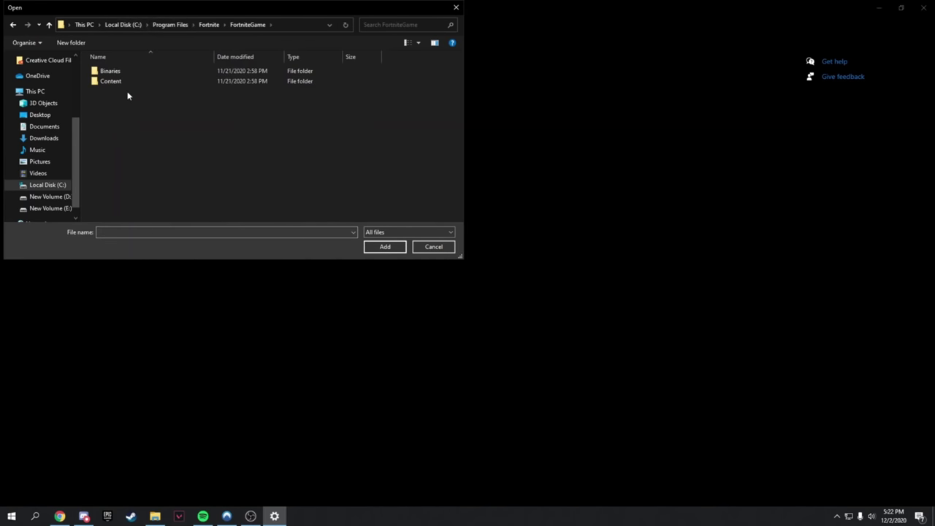
{"action": "double_click", "coordinate": [113, 73]}
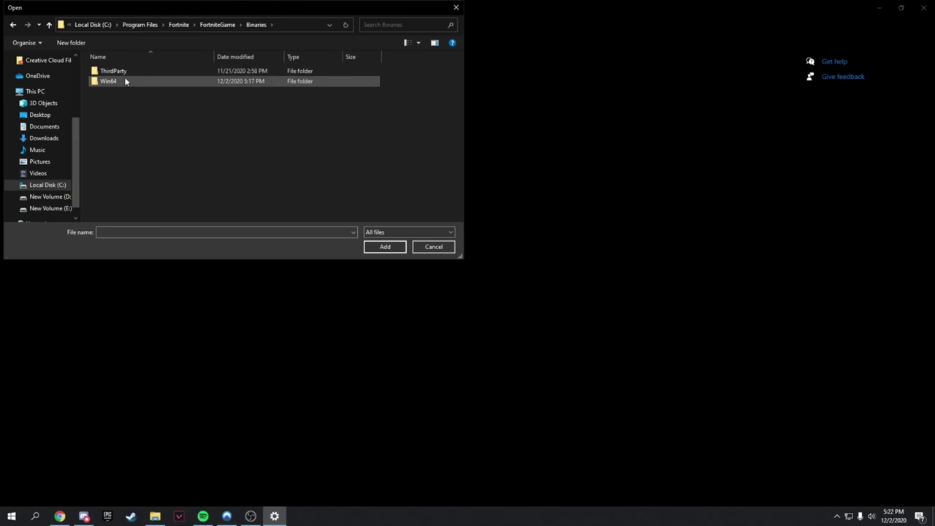
{"action": "double_click", "coordinate": [116, 81]}
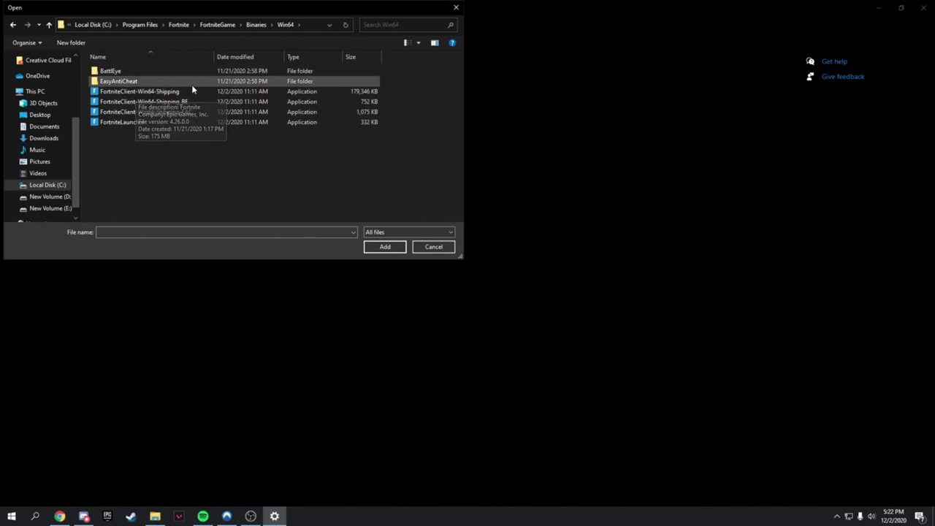
{"action": "left_click", "coordinate": [162, 95]}
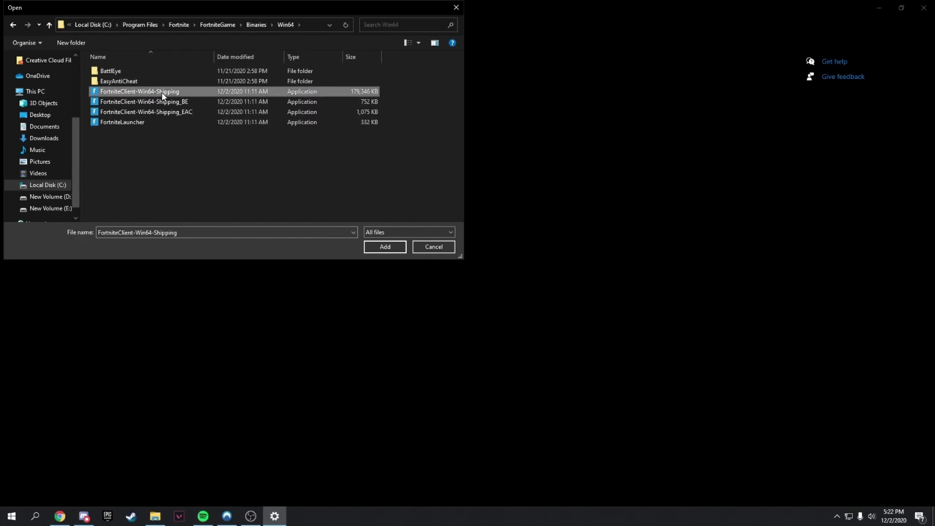
{"action": "left_click", "coordinate": [395, 246]}
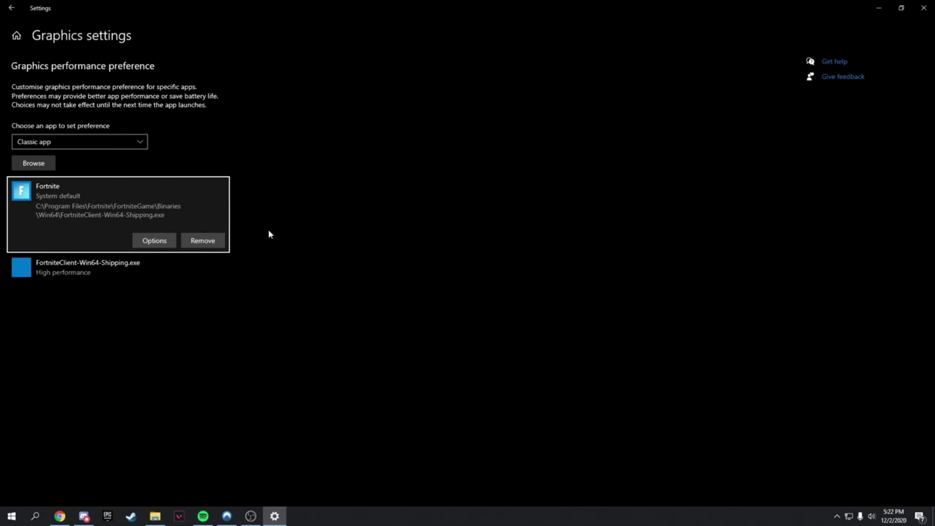
Step: Save High performance as Fortnite's graphics preference and remove the duplicate entry
{"action": "left_click", "coordinate": [144, 245]}
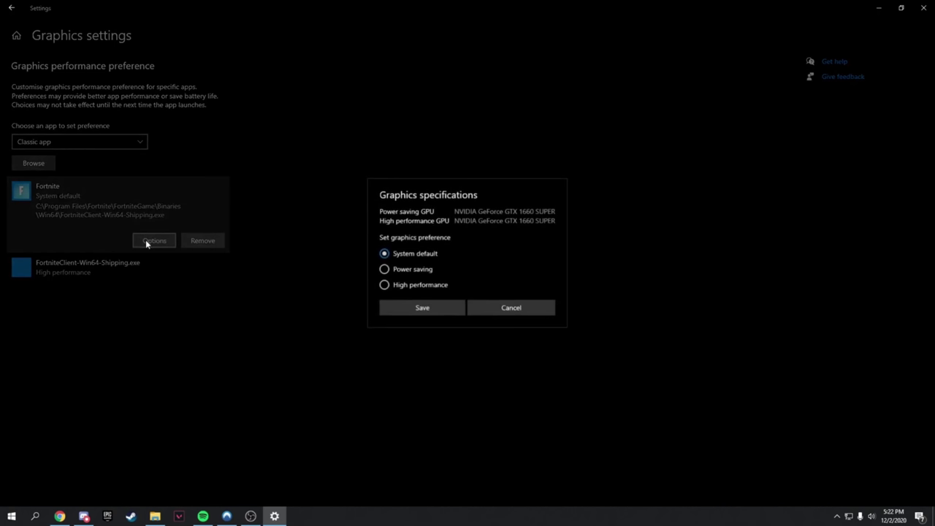
{"action": "left_click", "coordinate": [385, 288]}
{"action": "left_click", "coordinate": [407, 302]}
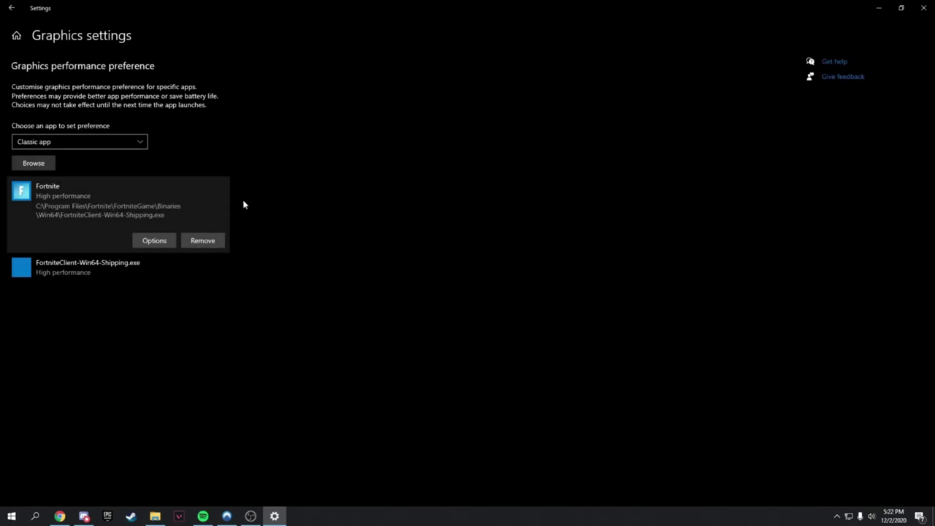
{"action": "left_click", "coordinate": [208, 242]}
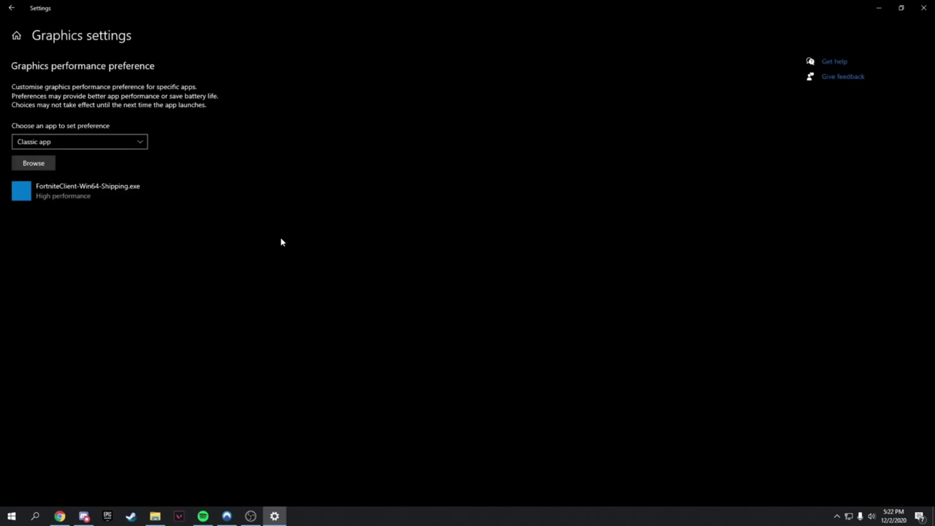